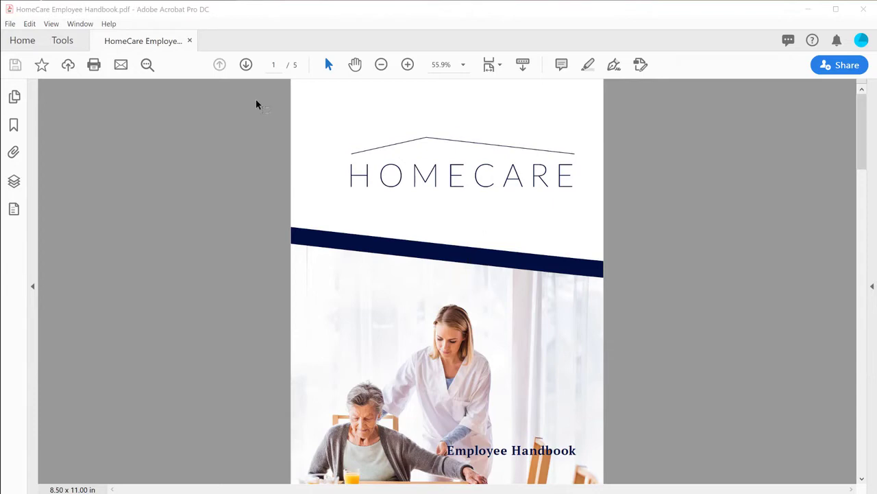
Page forward through the HomeCare Employee Handbook to page 4 with the Signature and Email Address lines.
{"action": "left_click", "coordinate": [246, 65]}
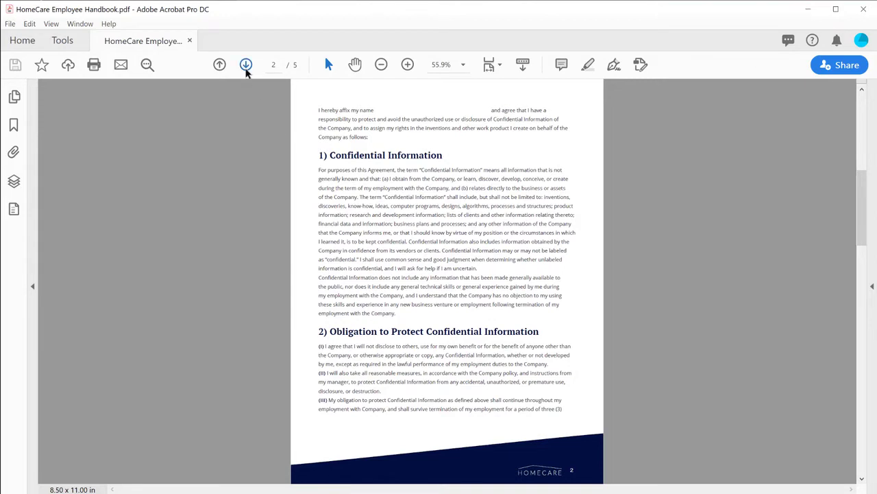
{"action": "left_click", "coordinate": [246, 64]}
{"action": "left_click", "coordinate": [246, 65]}
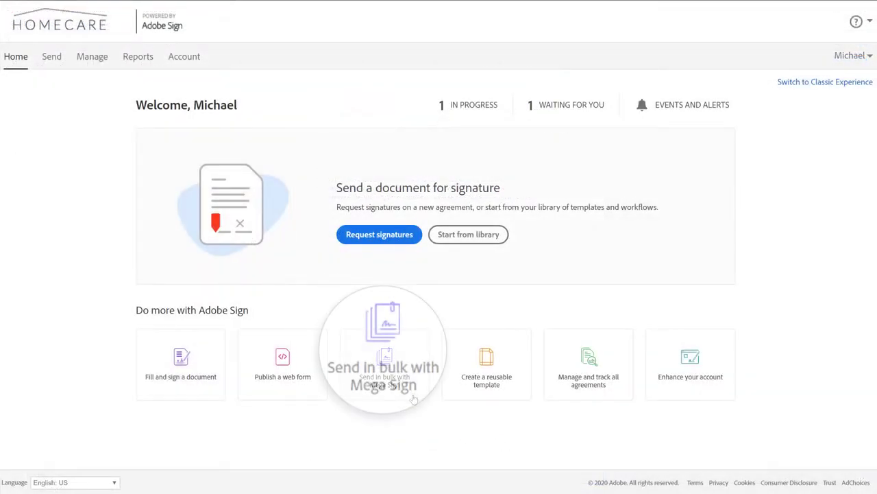
Start a Mega Sign import from file, then download and open megasign_merge_sample.csv.
{"action": "left_click", "coordinate": [414, 398]}
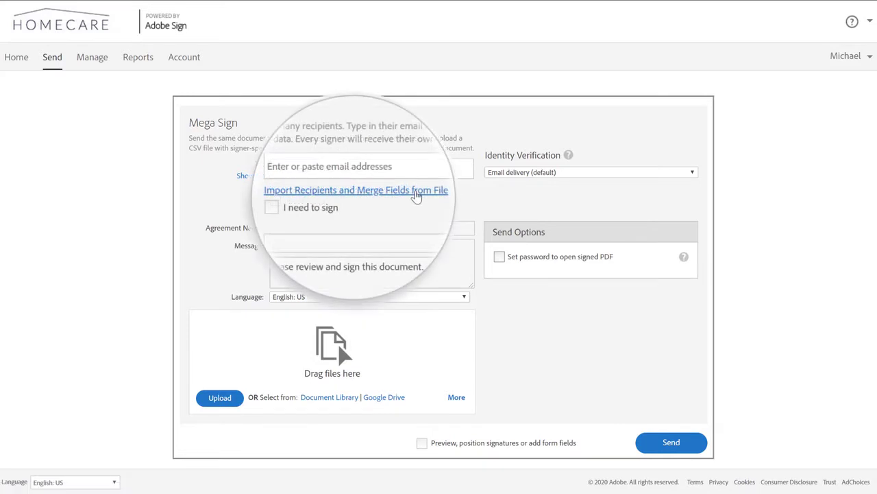
{"action": "left_click", "coordinate": [415, 196]}
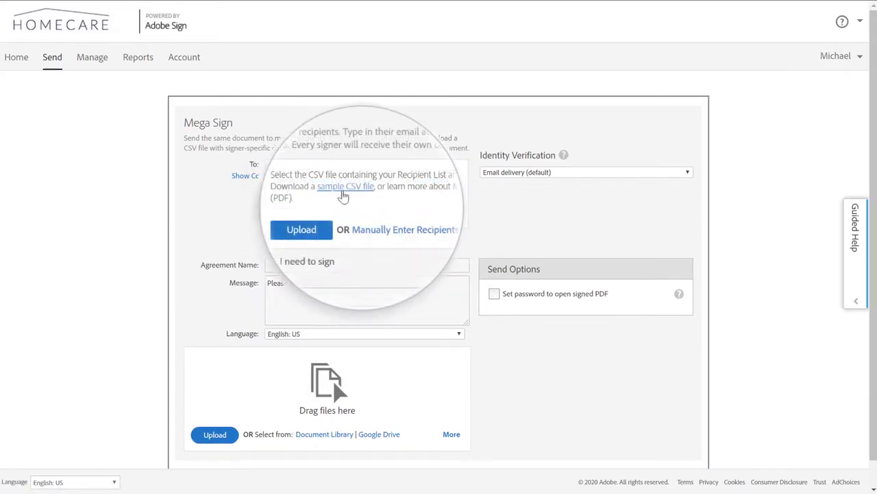
{"action": "left_click", "coordinate": [342, 181]}
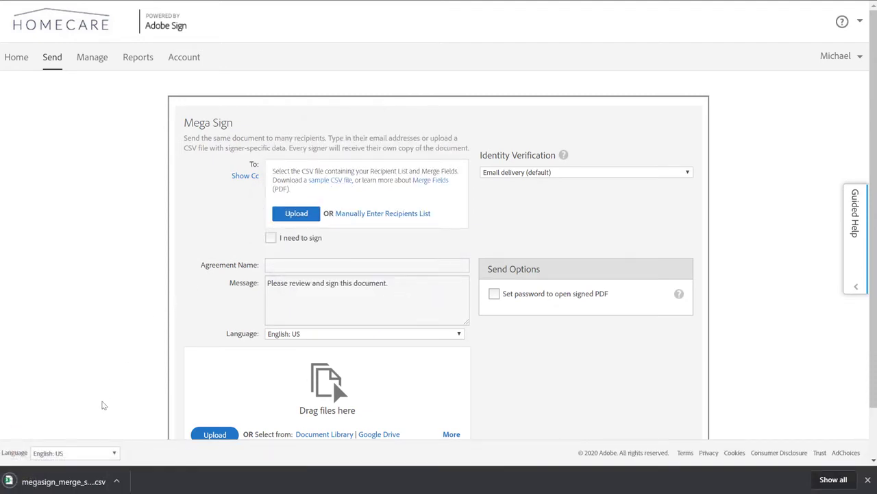
{"action": "left_click", "coordinate": [93, 480]}
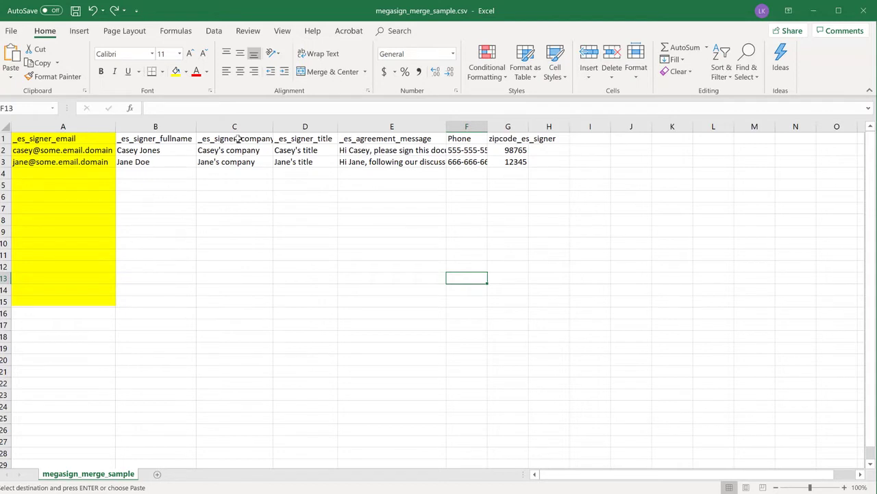
Delete the company, title, Phone and zipcode columns, then select recipient data A2:C27.
{"action": "left_click_drag", "start_coordinate": [237, 126], "coordinate": [299, 125]}
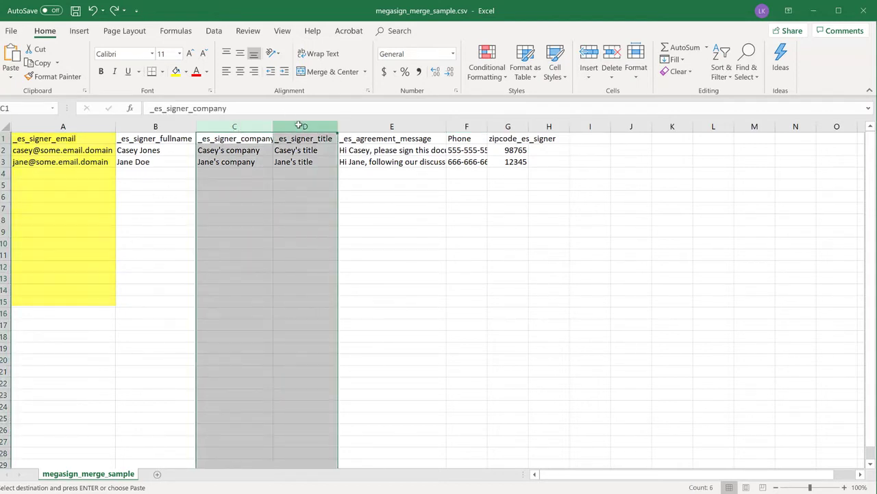
{"action": "right_click", "coordinate": [300, 126]}
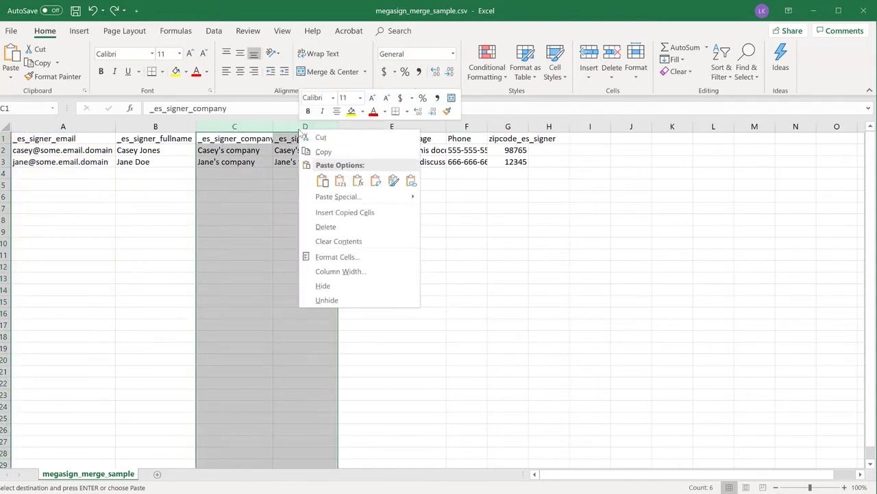
{"action": "left_click", "coordinate": [324, 226]}
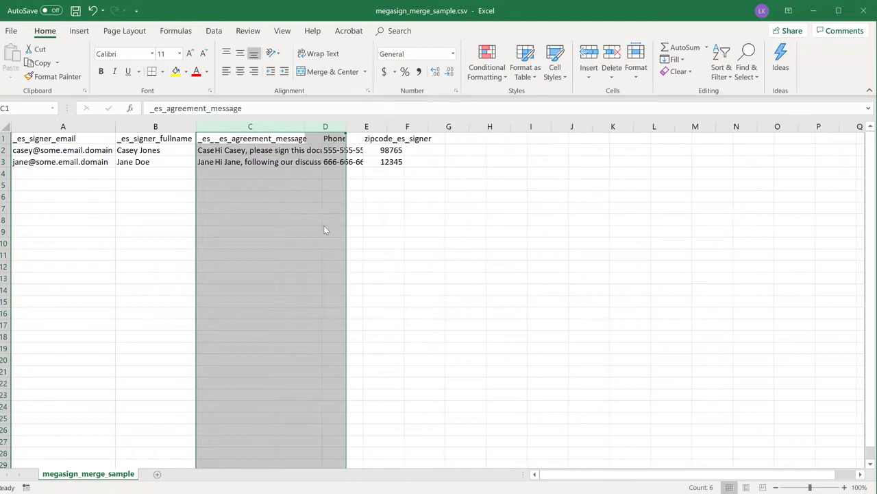
{"action": "left_click_drag", "start_coordinate": [321, 126], "coordinate": [356, 126]}
{"action": "right_click", "coordinate": [334, 129]}
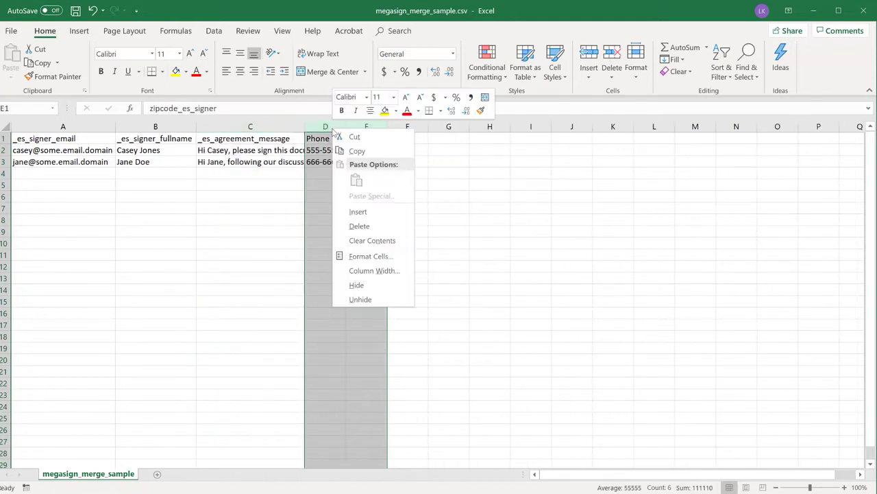
{"action": "left_click", "coordinate": [365, 225]}
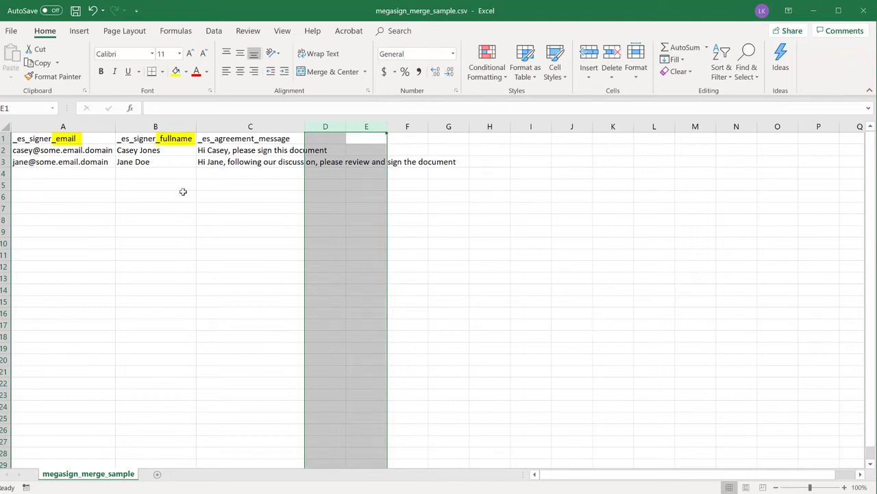
{"action": "left_click", "coordinate": [90, 148]}
{"action": "left_click_drag", "start_coordinate": [128, 164], "coordinate": [246, 444]}
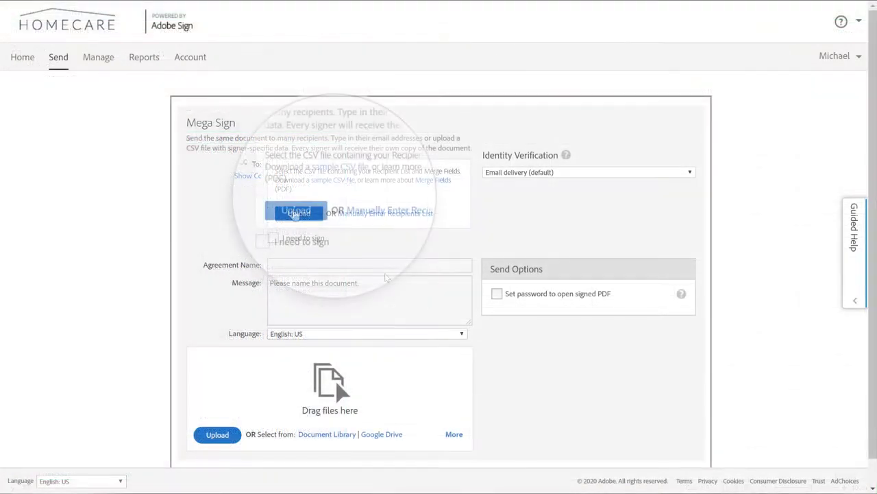
Import megasign_merge_sample.csv as the Mega Sign recipient list.
{"action": "left_click", "coordinate": [297, 213]}
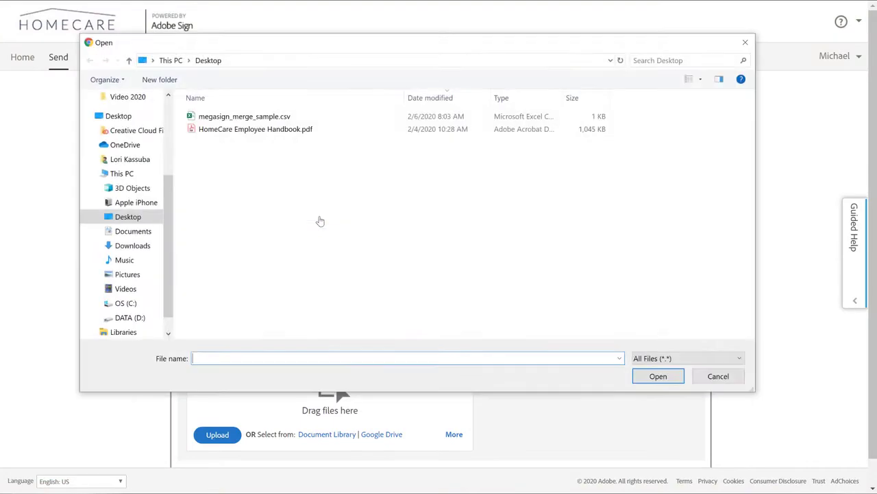
{"action": "left_click", "coordinate": [366, 117]}
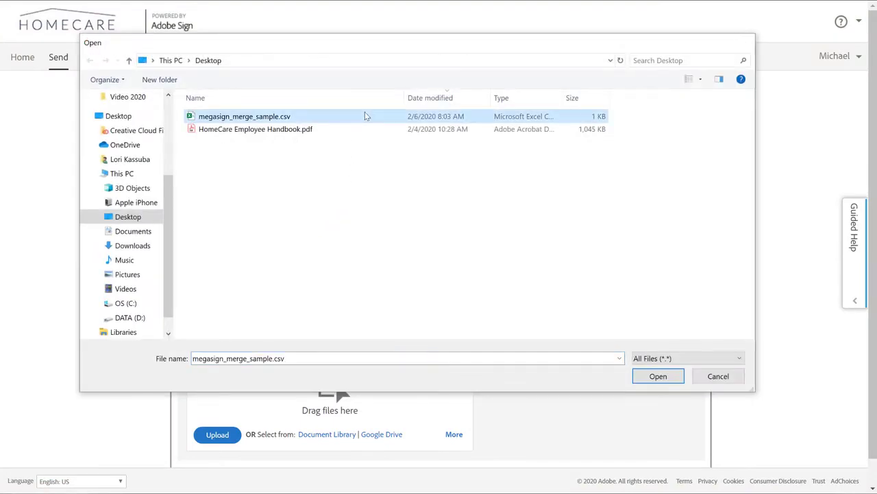
{"action": "double_click", "coordinate": [365, 116]}
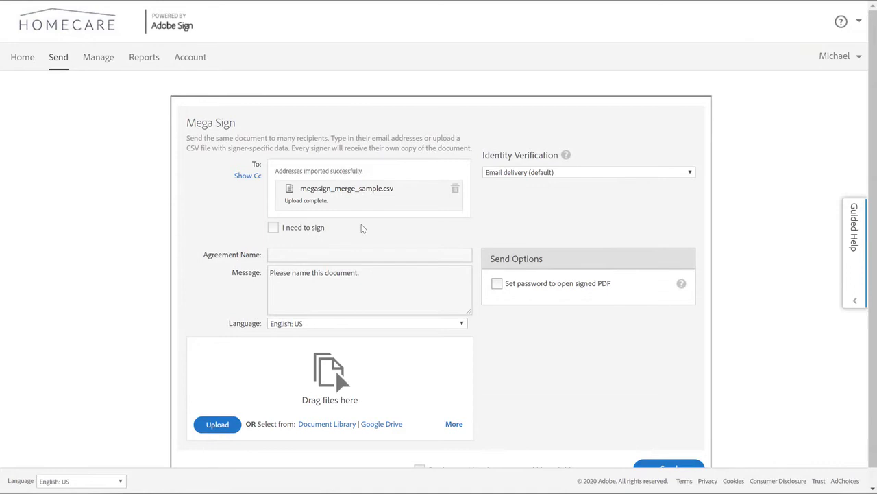
Name the agreement 'Employee Policy Update'.
{"action": "left_click", "coordinate": [359, 253]}
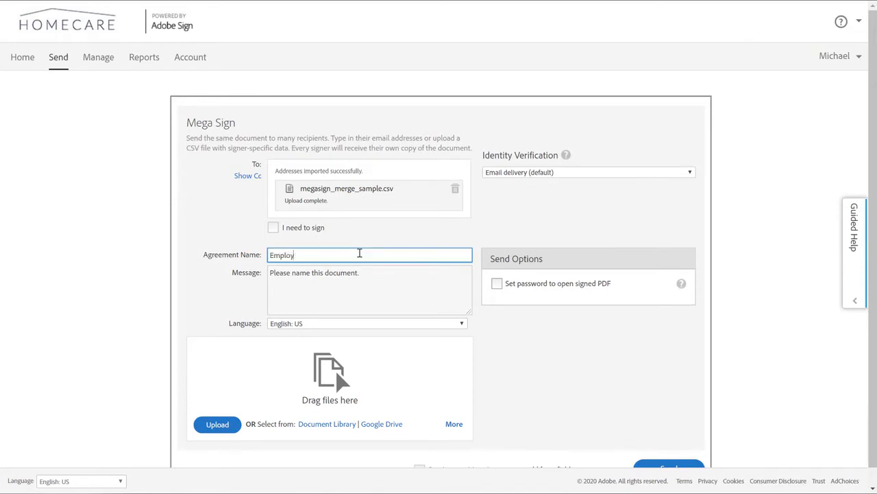
{"action": "type", "text": "Employee Policy Update"}
{"action": "left_click", "coordinate": [495, 354]}
{"action": "scroll", "coordinate": [495, 354], "scroll_direction": "down", "scroll_amount": 1}
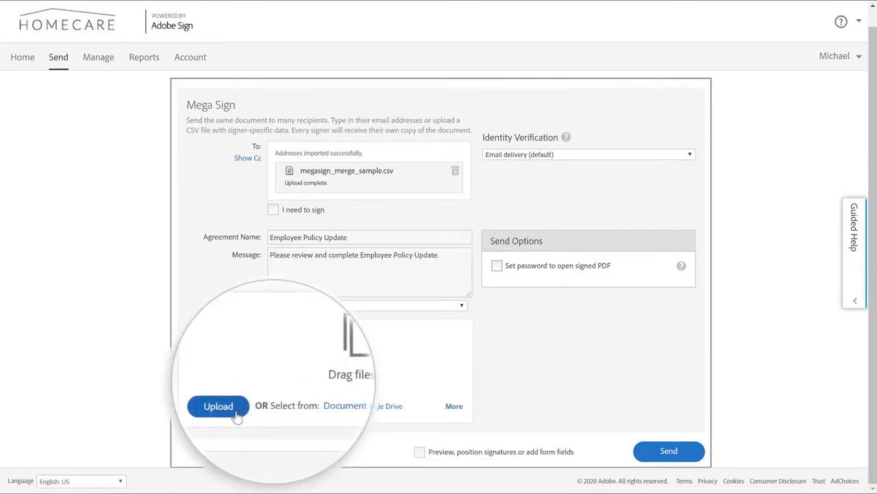
Attach HomeCare Employee Handbook.pdf as the agreement document.
{"action": "left_click", "coordinate": [230, 407]}
{"action": "left_click", "coordinate": [366, 133]}
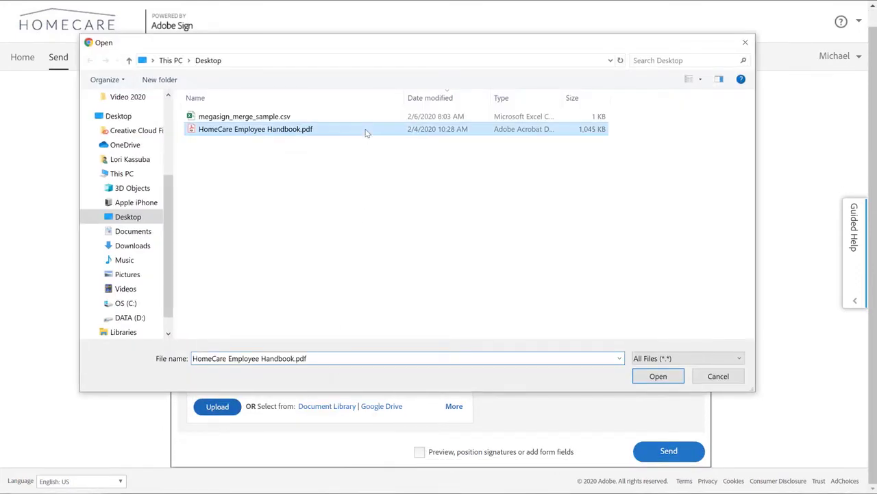
{"action": "double_click", "coordinate": [365, 133]}
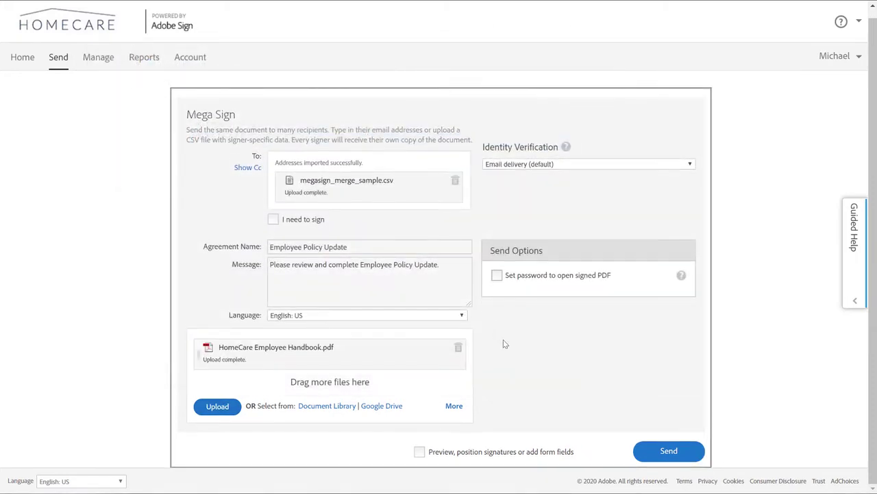
With preview enabled, place a Full Name field after 'I hereby affix my name' on page 2.
{"action": "left_click", "coordinate": [418, 454]}
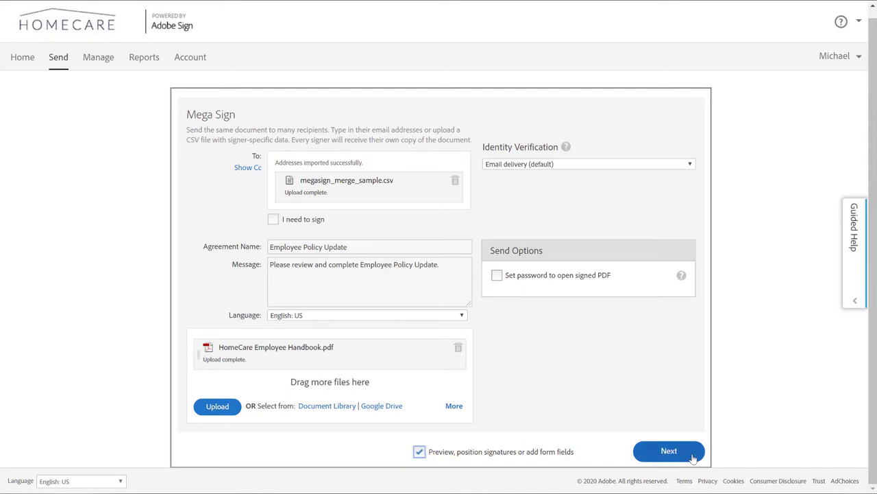
{"action": "left_click", "coordinate": [694, 458]}
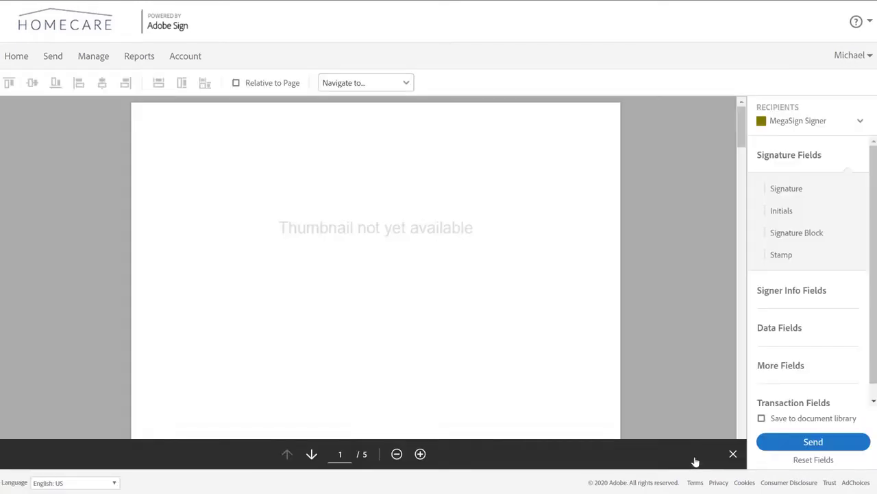
{"action": "left_click", "coordinate": [316, 463]}
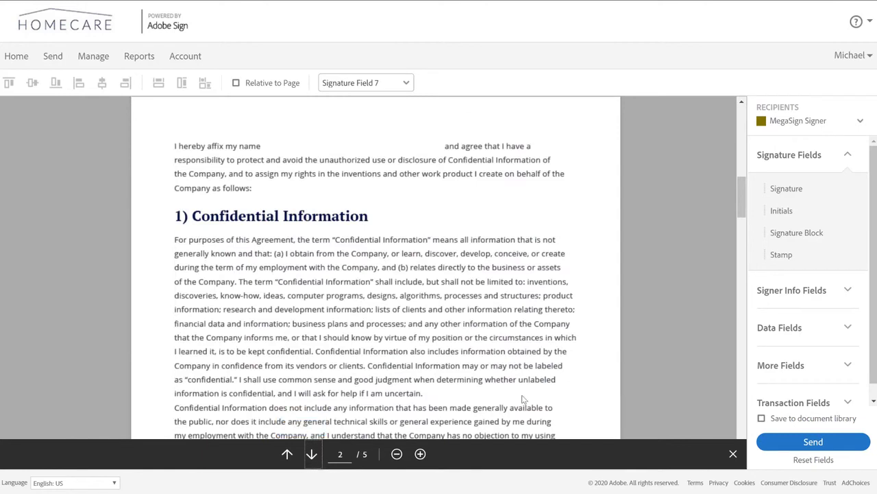
{"action": "left_click", "coordinate": [803, 290]}
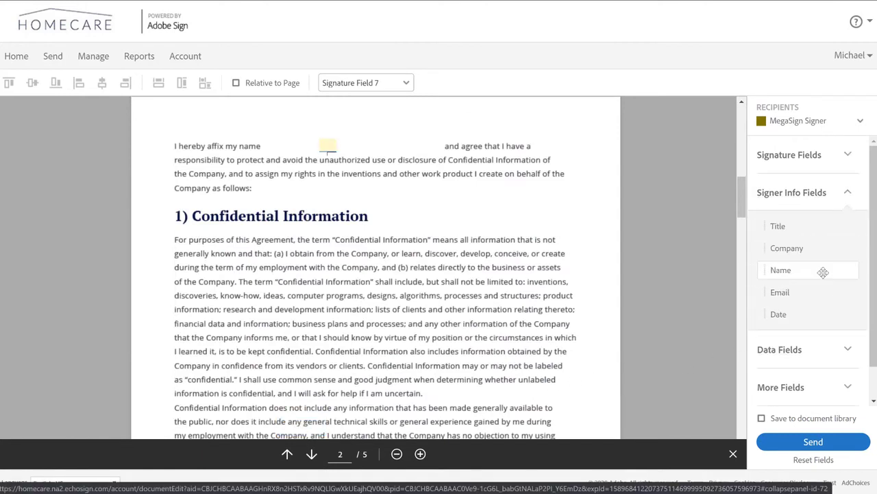
{"action": "mouse_move", "coordinate": [823, 272]}
{"action": "left_mouse_down"}
{"action": "mouse_move", "coordinate": [729, 272]}
{"action": "mouse_move", "coordinate": [322, 144]}
{"action": "left_mouse_up"}
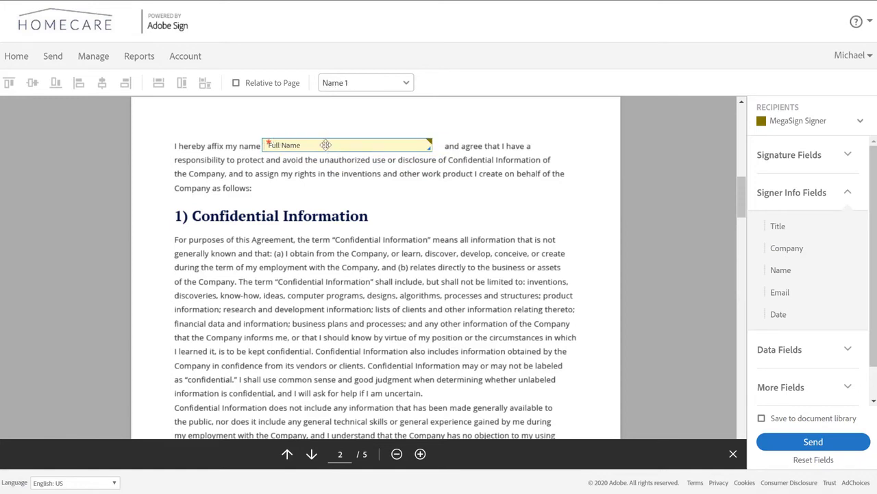
Rename the Full Name field to 'fullname' in its properties.
{"action": "double_click", "coordinate": [324, 145]}
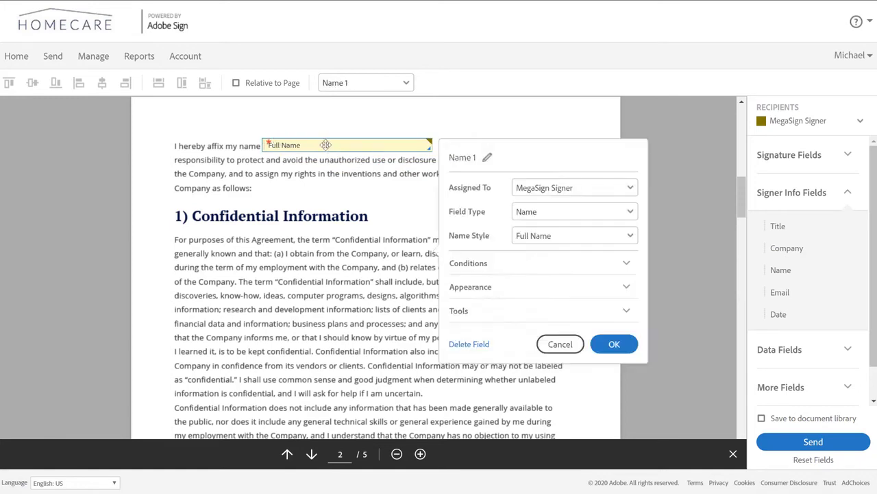
{"action": "left_click", "coordinate": [488, 163]}
{"action": "type", "text": "fullna"}
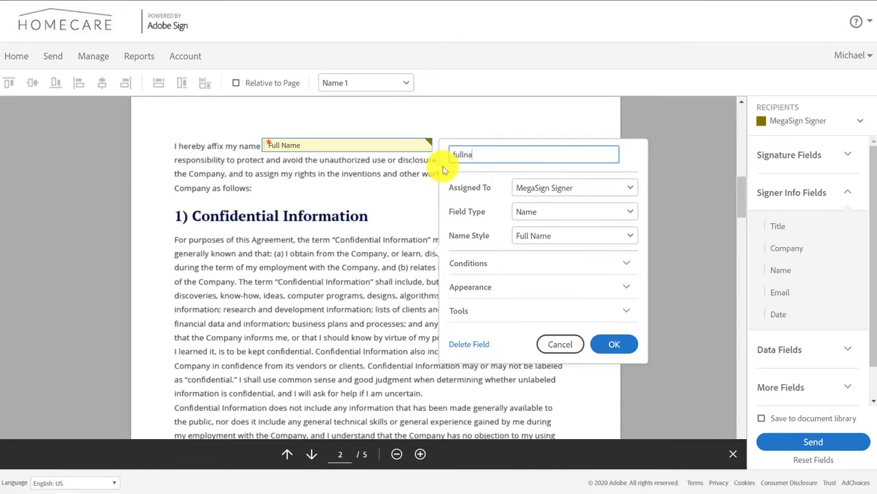
{"action": "type", "text": "me"}
{"action": "key", "text": "Return"}
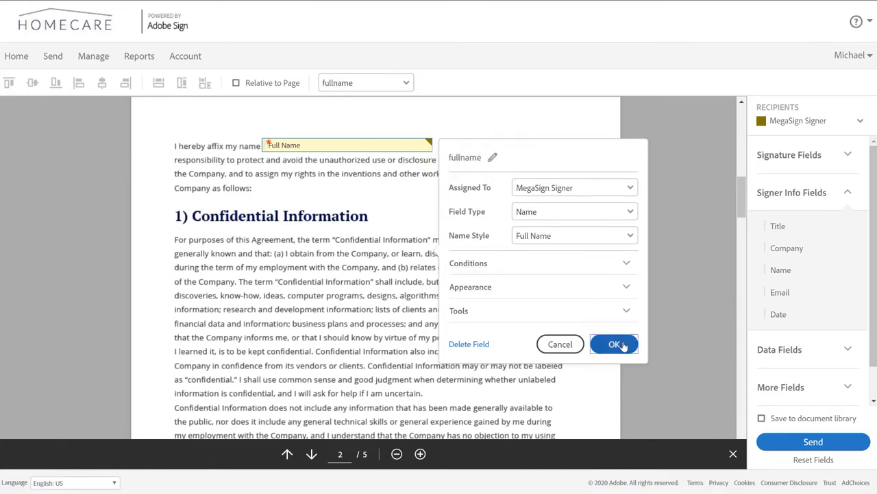
{"action": "left_click", "coordinate": [615, 344]}
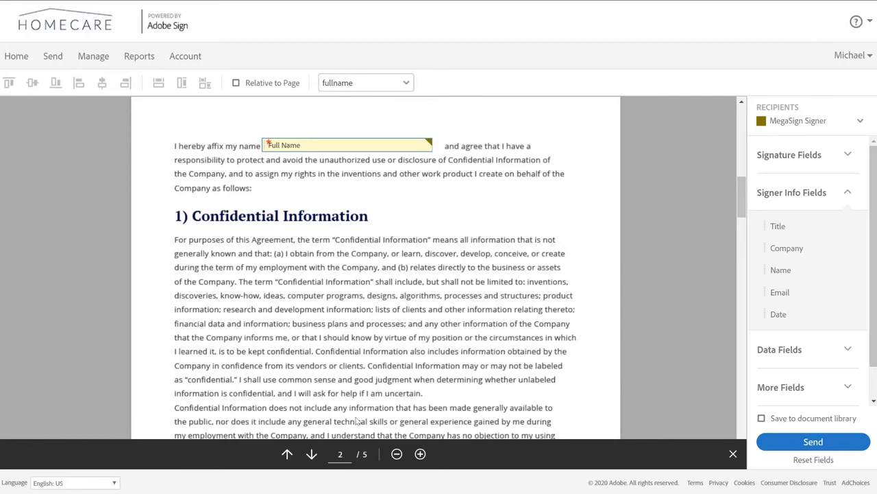
On page 4, place an Email field above the Email Address line and widen it to match the signature.
{"action": "left_click", "coordinate": [312, 454]}
{"action": "left_click", "coordinate": [312, 454]}
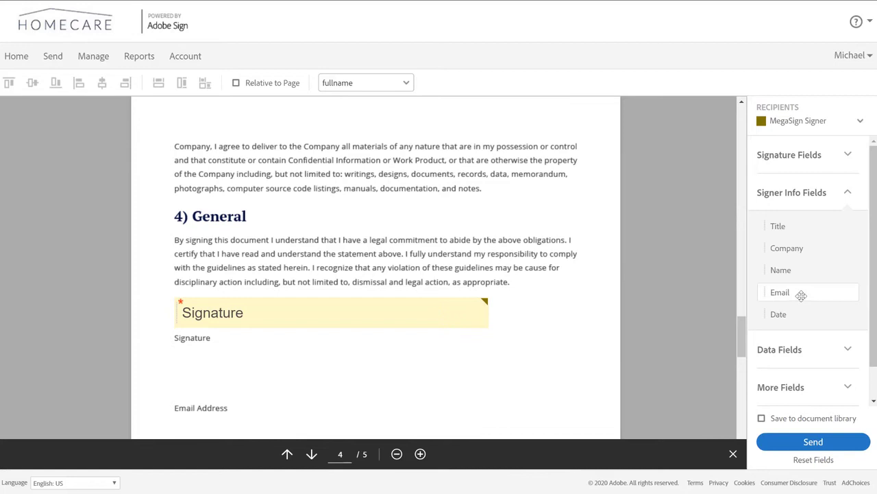
{"action": "left_click_drag", "start_coordinate": [800, 294], "coordinate": [177, 365]}
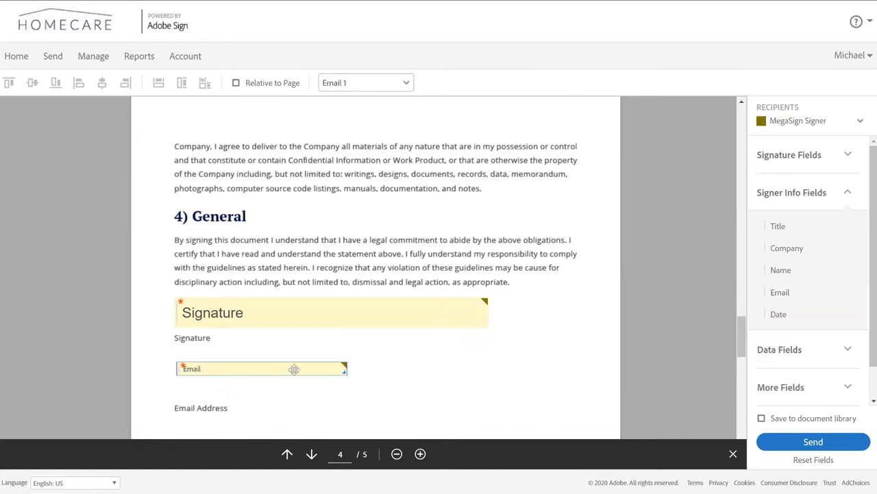
{"action": "left_click_drag", "start_coordinate": [344, 372], "coordinate": [490, 396]}
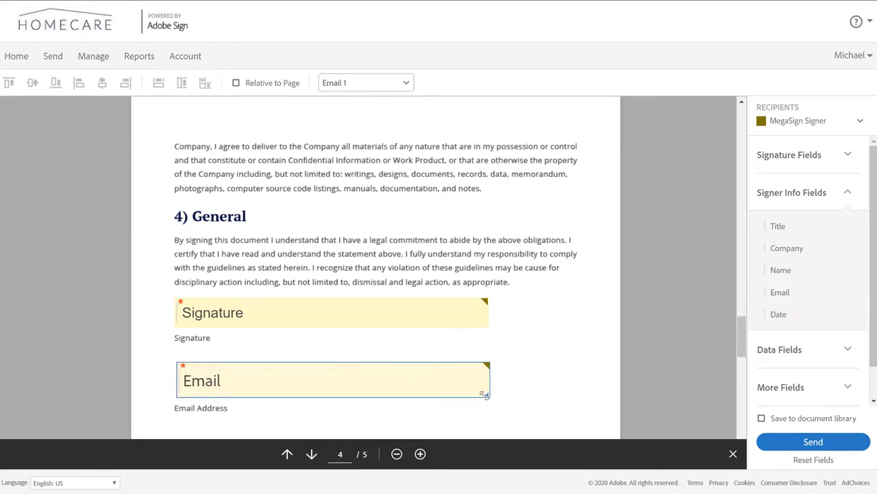
Name the email field 'email' and send the agreement.
{"action": "double_click", "coordinate": [468, 381]}
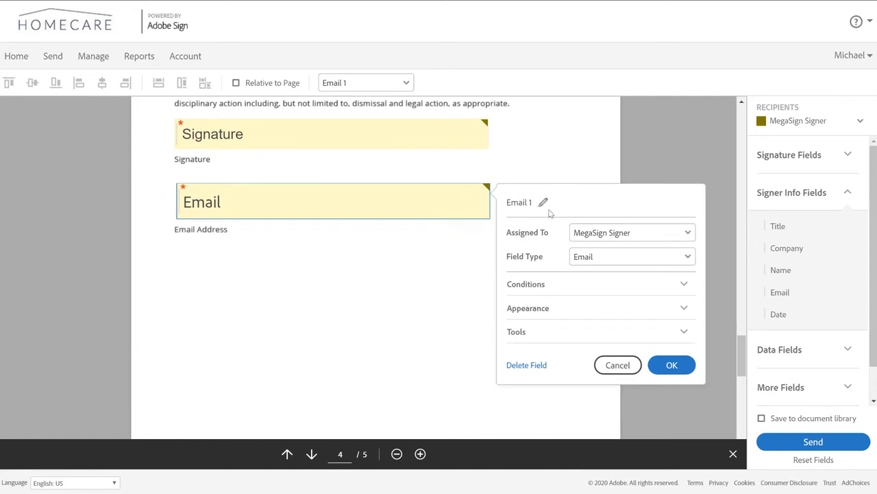
{"action": "left_click", "coordinate": [519, 204]}
{"action": "type", "text": "email"}
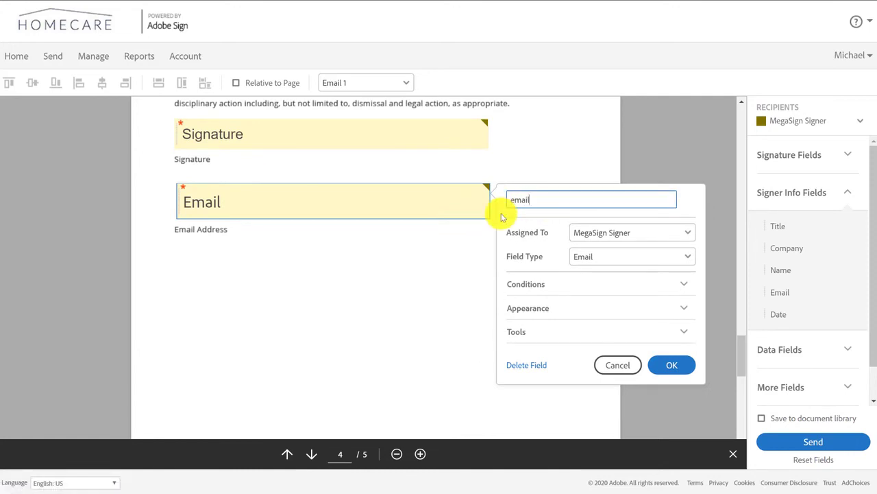
{"action": "key", "text": "Return"}
{"action": "left_click", "coordinate": [672, 365]}
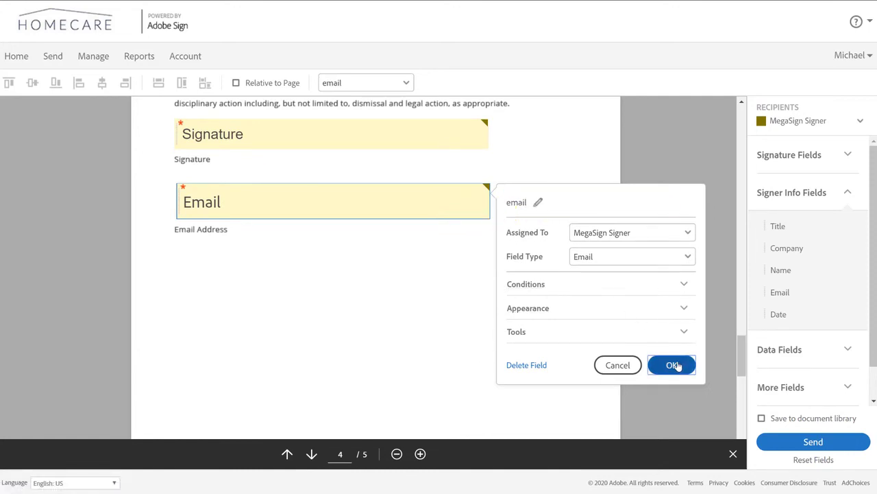
{"action": "left_click", "coordinate": [856, 444]}
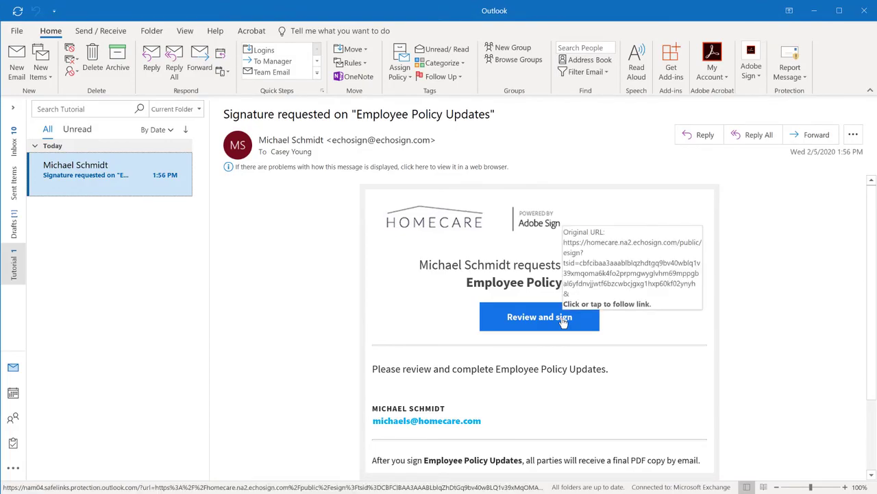
Open the Employee Policy Update signing page from the email's Review and sign link.
{"action": "left_click", "coordinate": [539, 317]}
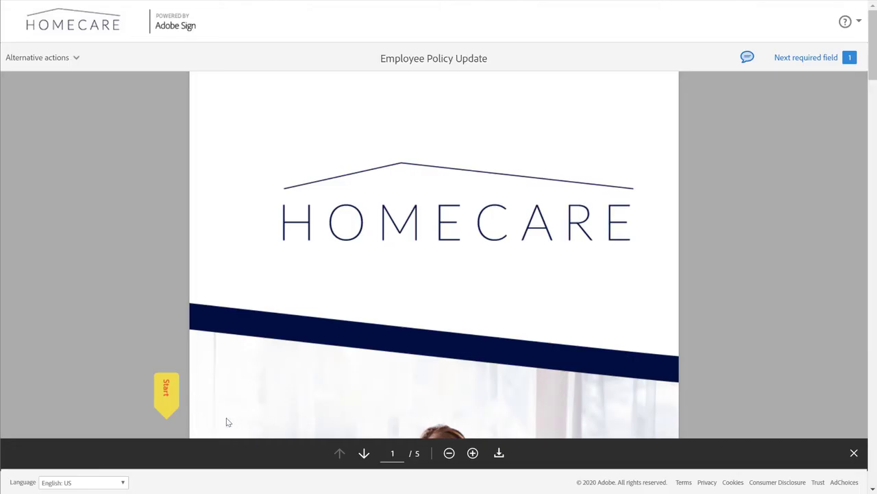
Fill the signature field with the recipient's typed name and submit the signed document.
{"action": "left_click", "coordinate": [167, 394]}
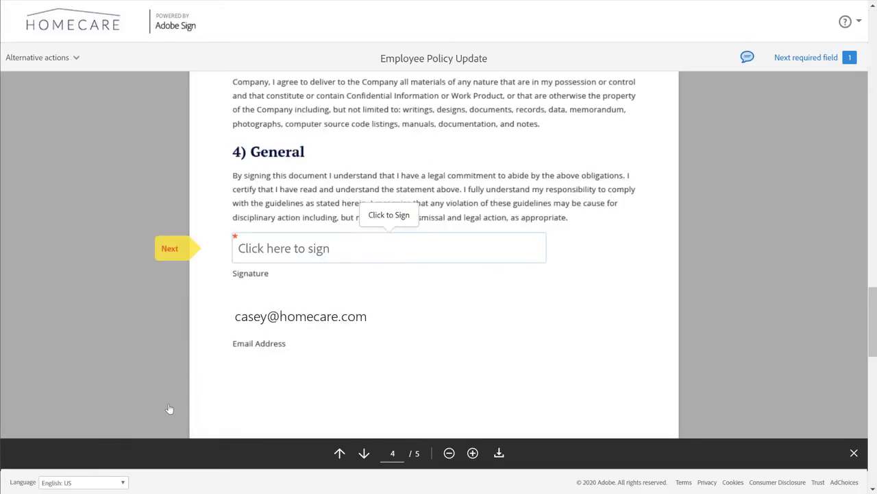
{"action": "left_click", "coordinate": [479, 255]}
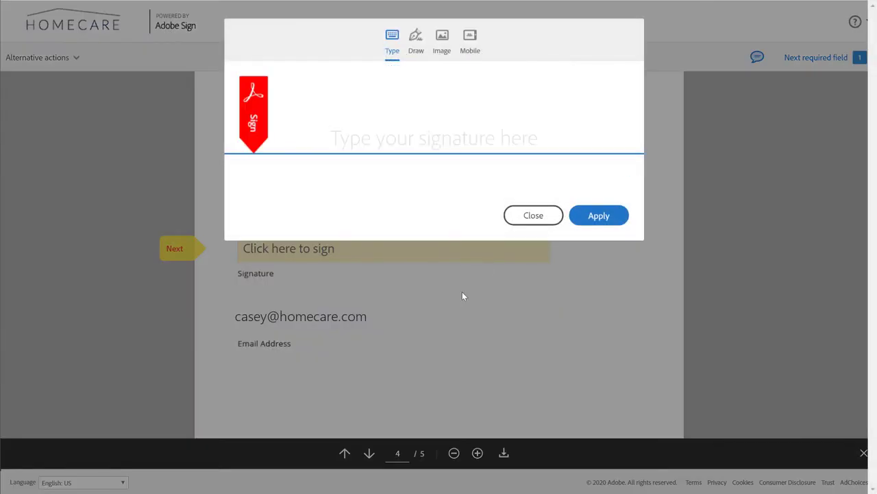
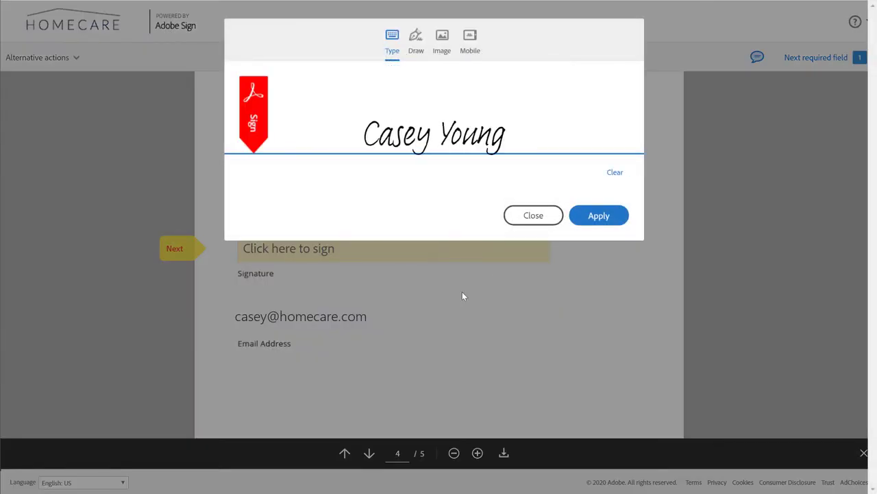
{"action": "left_click", "coordinate": [618, 219]}
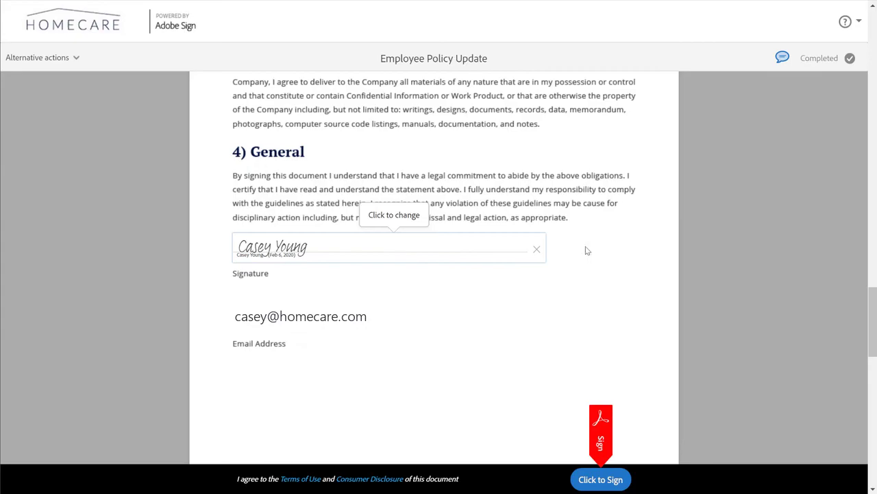
{"action": "left_click", "coordinate": [625, 482]}
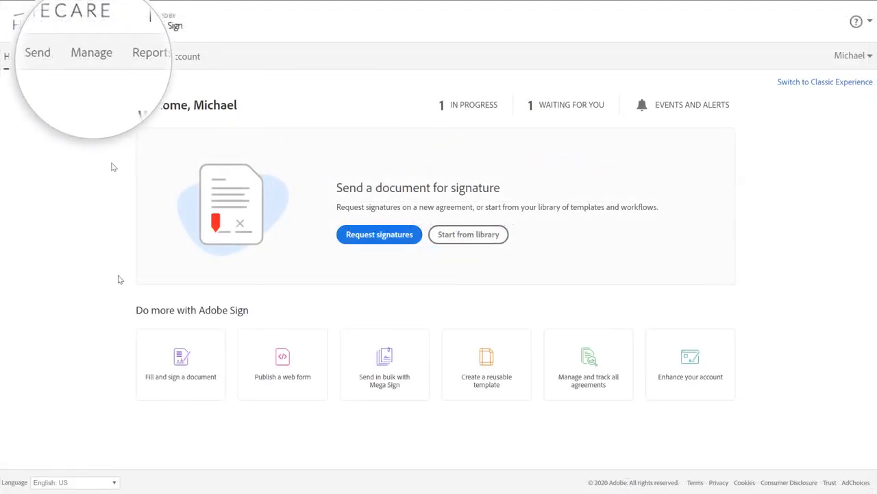
Open the in-progress Employee Policy Updates agreement and start a new reminder.
{"action": "left_click", "coordinate": [89, 69]}
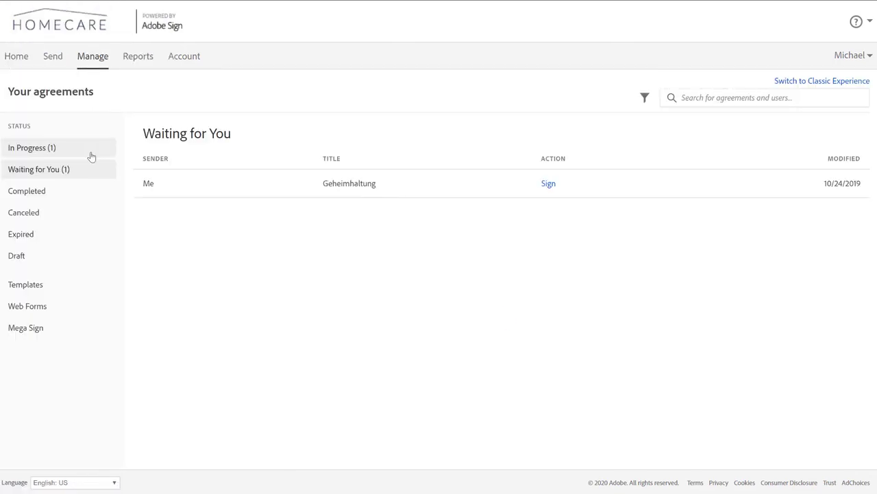
{"action": "left_click", "coordinate": [91, 157]}
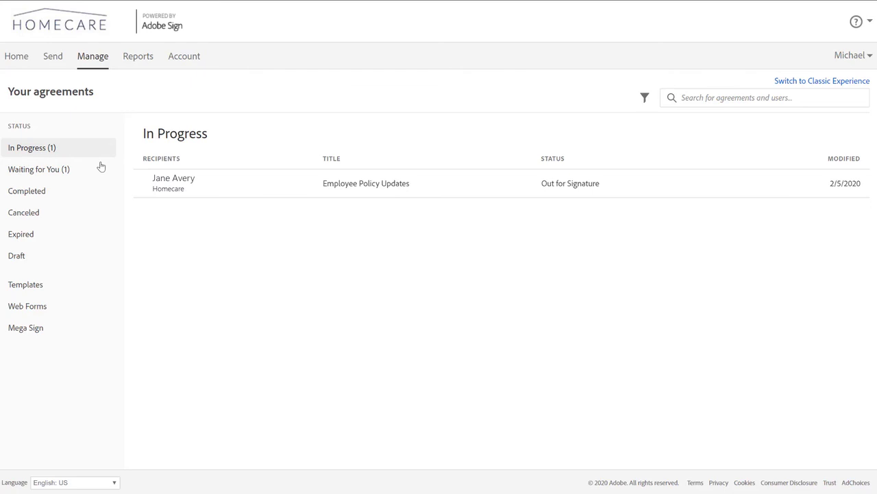
{"action": "left_click", "coordinate": [294, 195]}
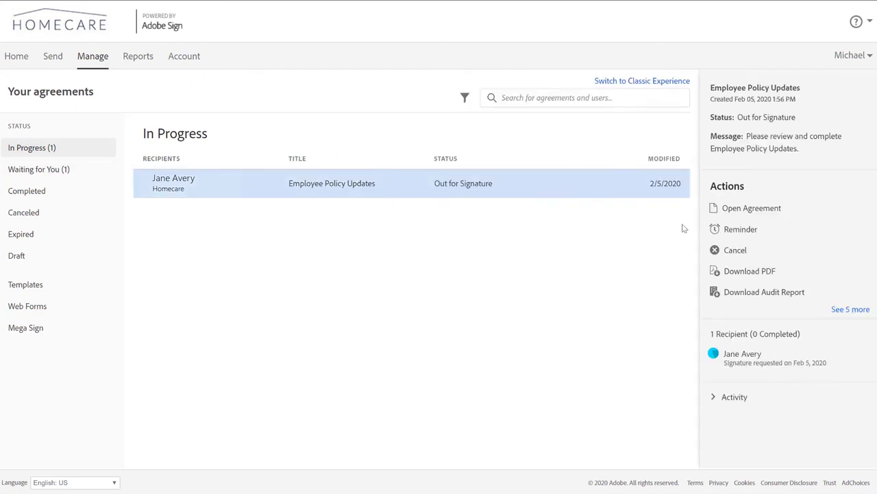
{"action": "left_click", "coordinate": [822, 236]}
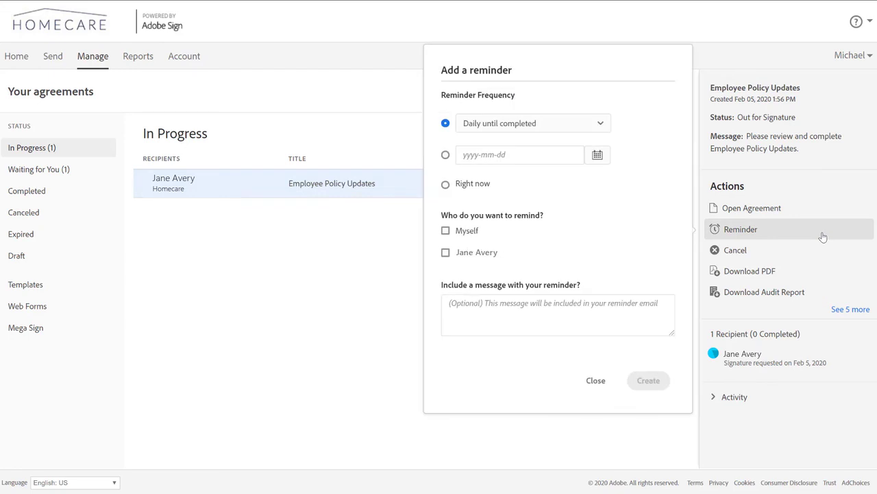
Create a daily reminder for the recipient reading 'Please complete this by end of week.'.
{"action": "left_click", "coordinate": [609, 123]}
{"action": "left_click", "coordinate": [446, 252]}
{"action": "left_click", "coordinate": [458, 303]}
{"action": "type", "text": "Please co"}
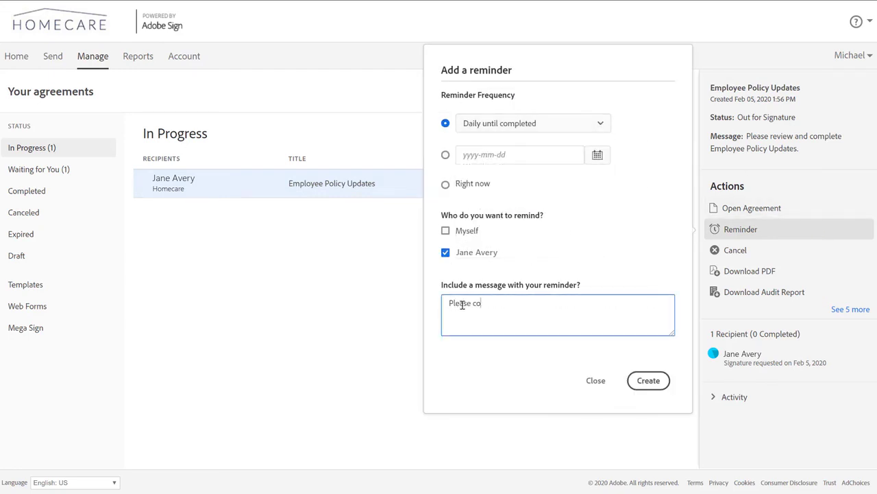
{"action": "type", "text": "mplete this by end of week."}
{"action": "left_click", "coordinate": [648, 381]}
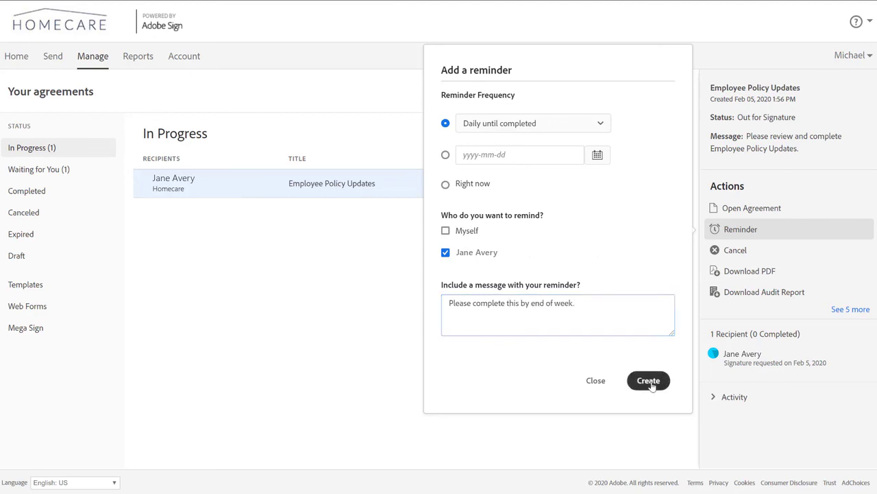